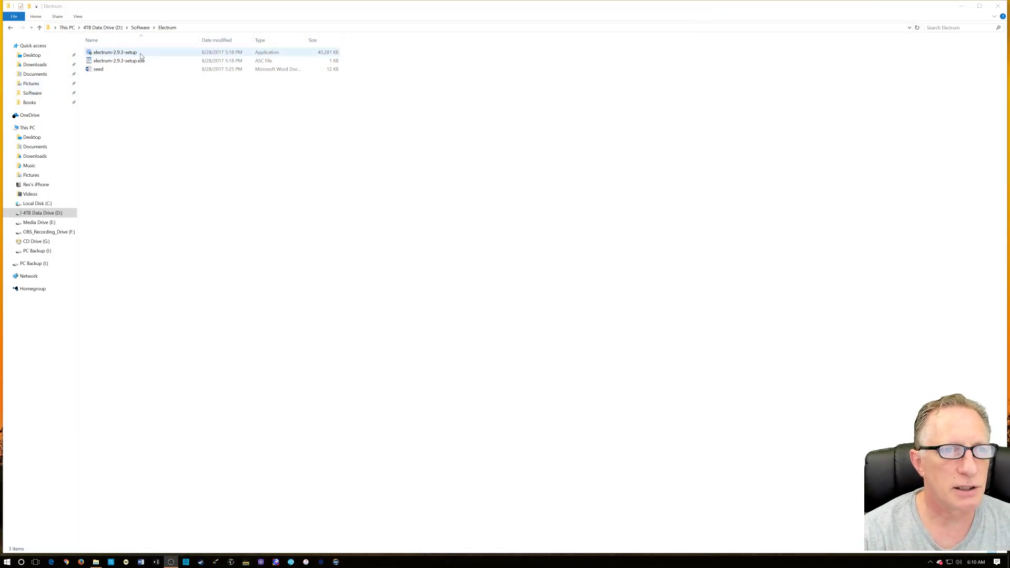
- Install Electrum 2.9.3 into the default folder with a desktop shortcut, then close the installer
{"action": "double_click", "coordinate": [142, 55]}
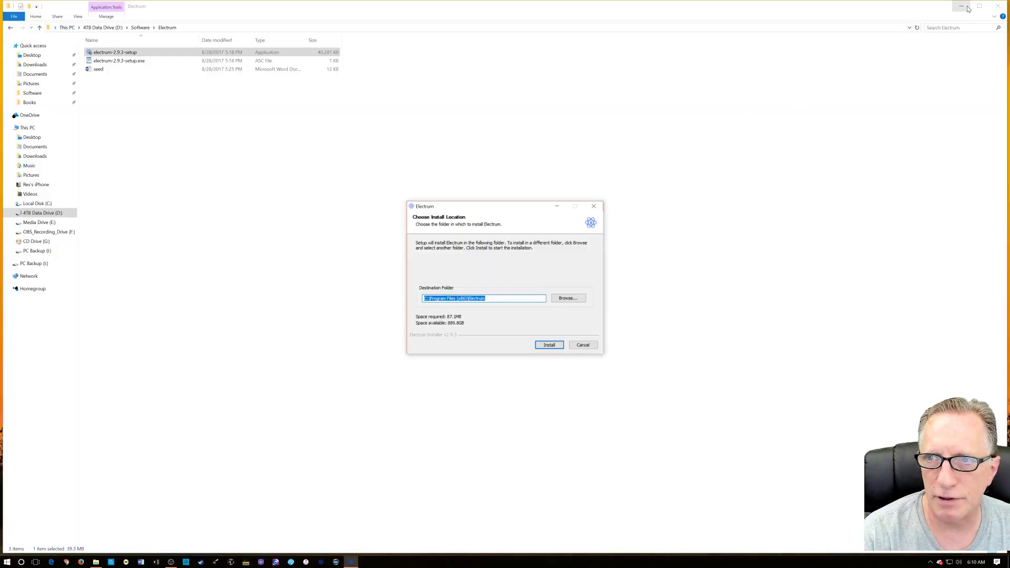
{"action": "left_click", "coordinate": [963, 6]}
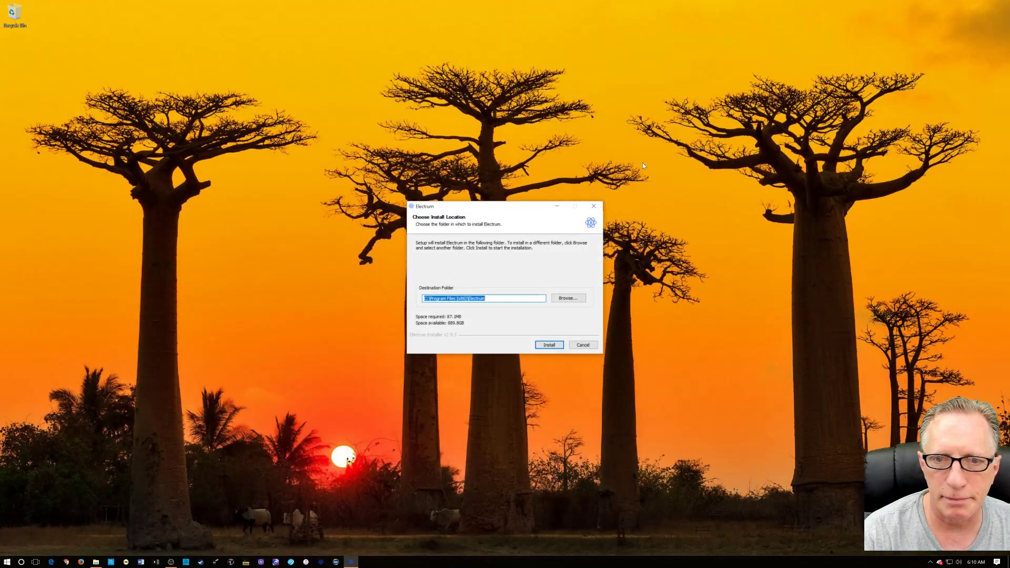
{"action": "left_click", "coordinate": [548, 345]}
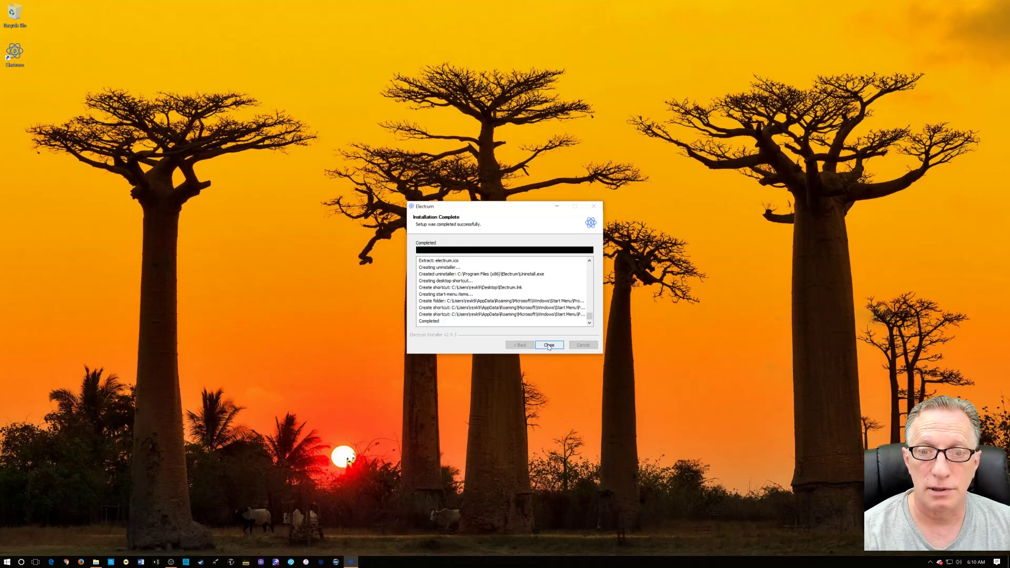
{"action": "left_click", "coordinate": [549, 345]}
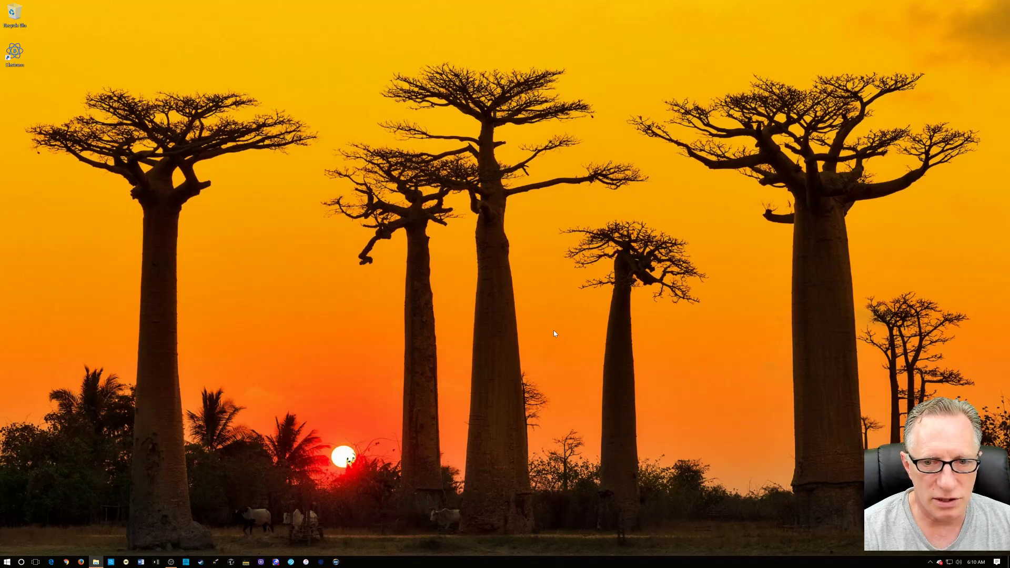
- Launch Electrum from the E section of the Start menu's app list
{"action": "left_click", "coordinate": [7, 562]}
{"action": "scroll", "coordinate": [92, 498], "scroll_direction": "down", "scroll_amount": 10}
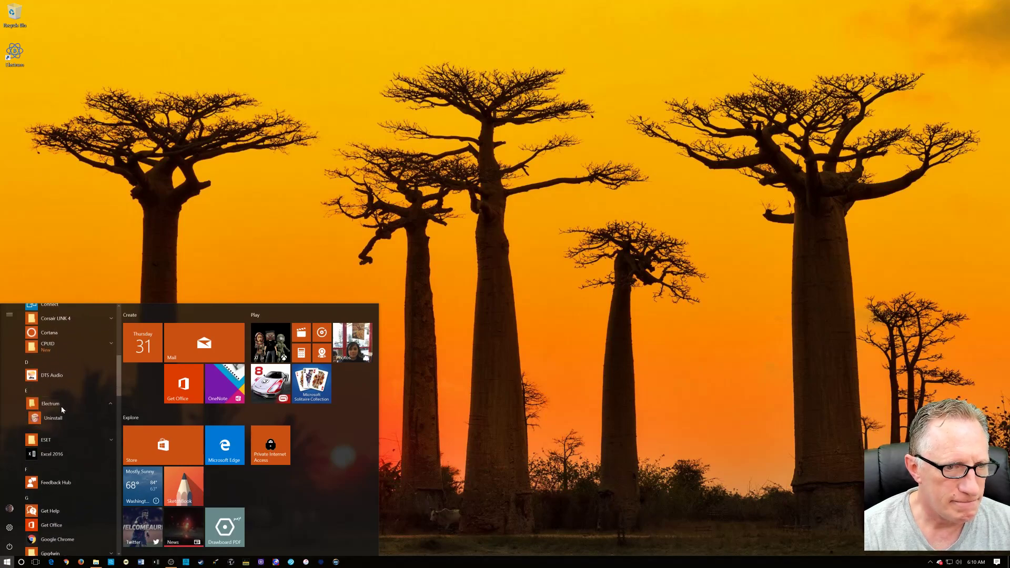
{"action": "left_click", "coordinate": [79, 422]}
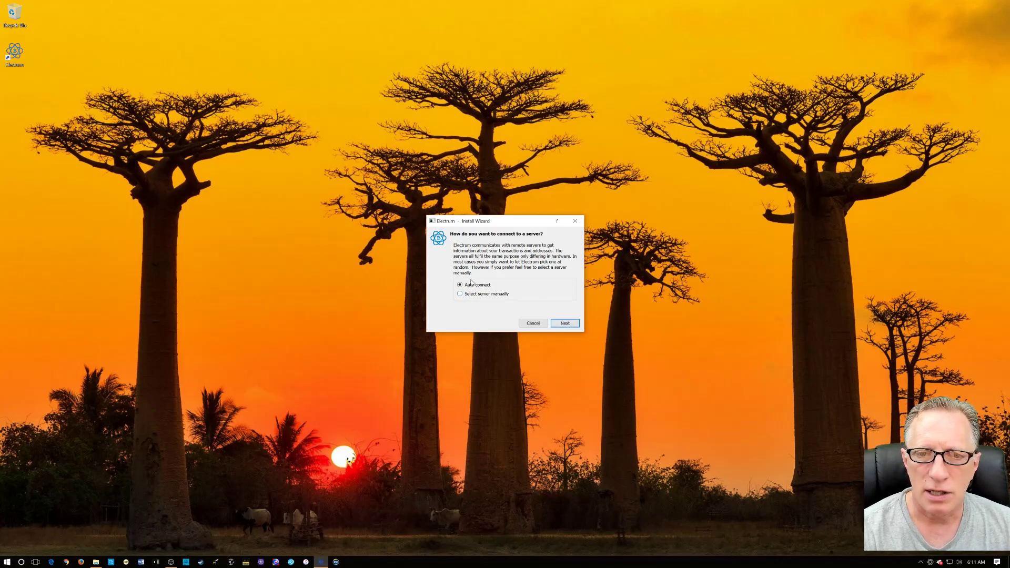
- Keep Auto connect and name the new wallet file My_wallet
{"action": "left_click", "coordinate": [562, 324]}
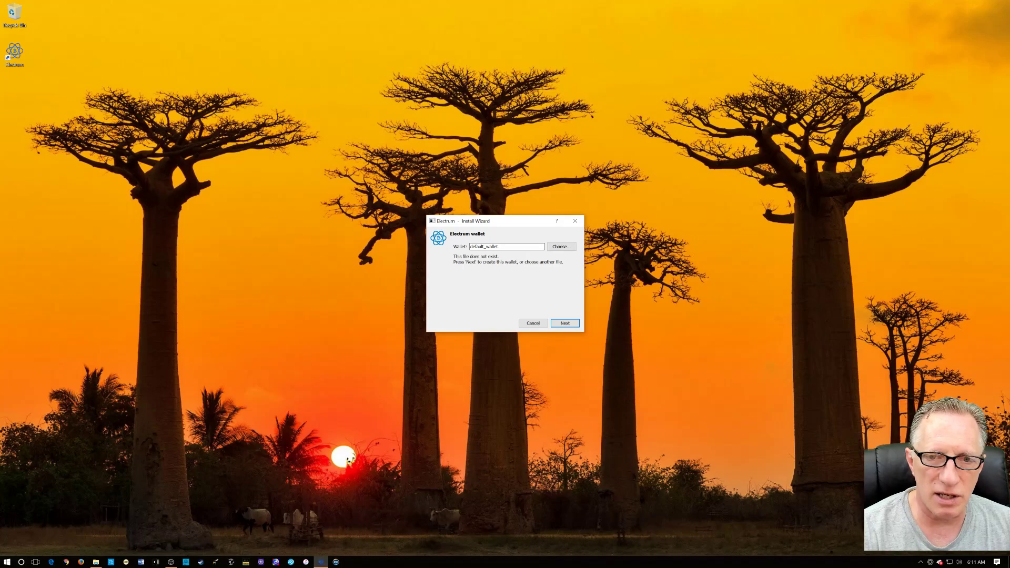
{"action": "left_click_drag", "start_coordinate": [498, 247], "coordinate": [464, 238]}
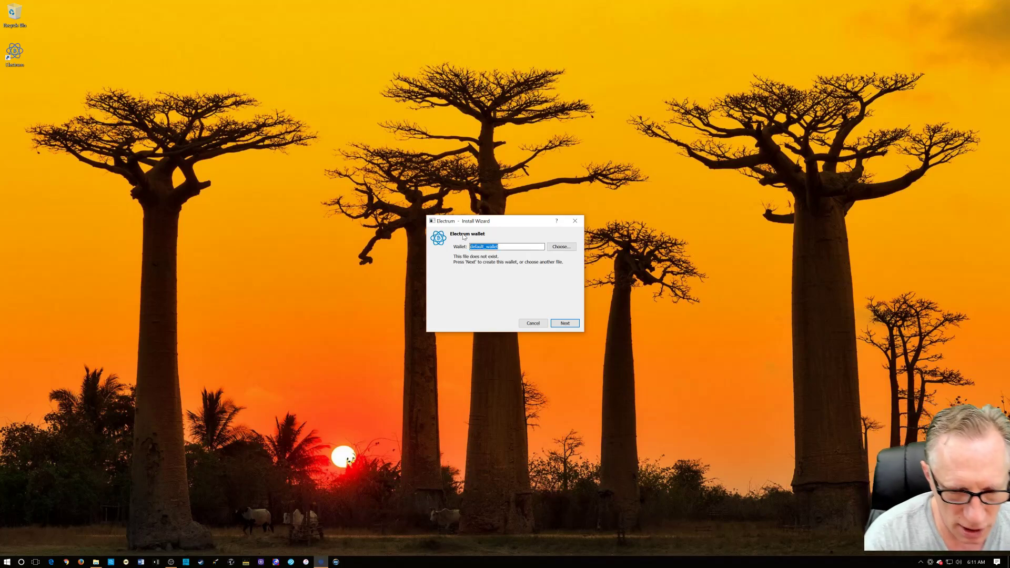
{"action": "type", "text": "My"}
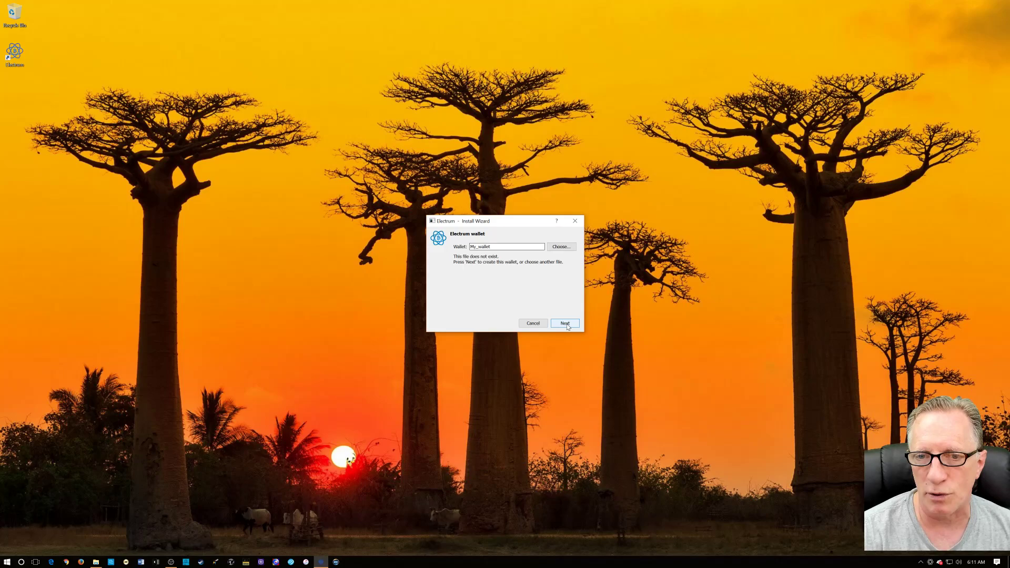
{"action": "left_click", "coordinate": [566, 324]}
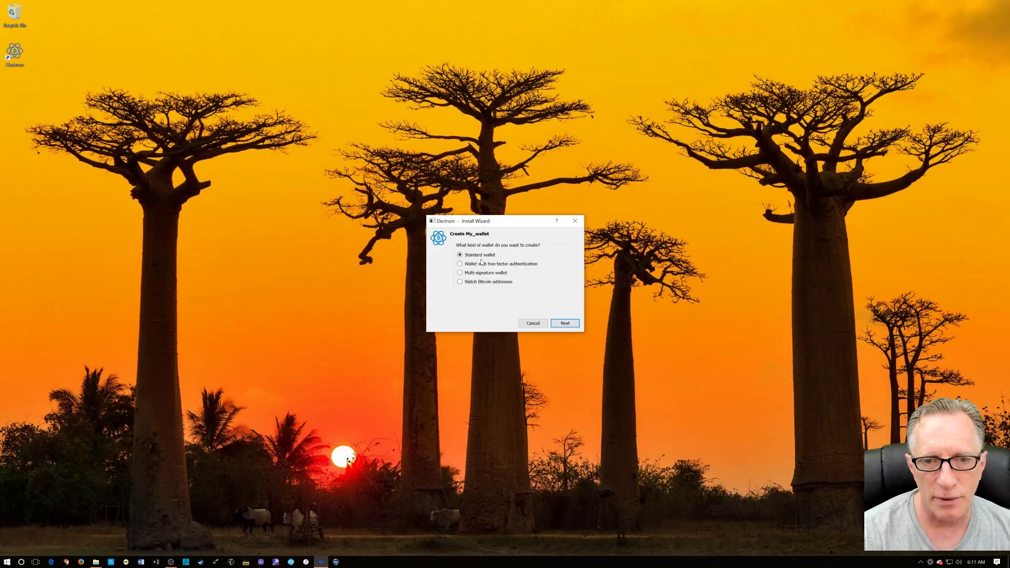
- Keep Standard wallet type and choose to restore from an existing seed
{"action": "left_click", "coordinate": [566, 323]}
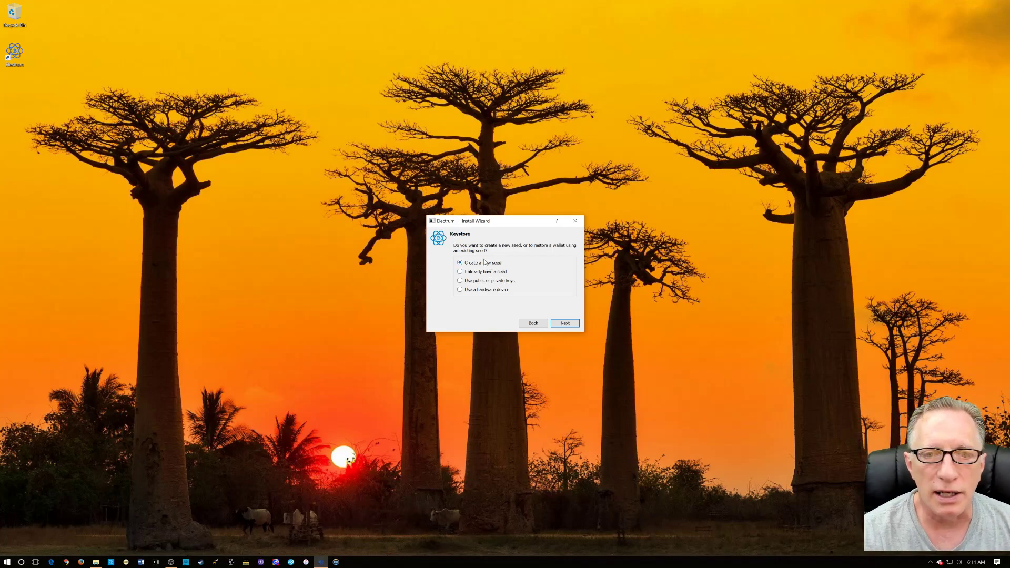
{"action": "left_click", "coordinate": [460, 272]}
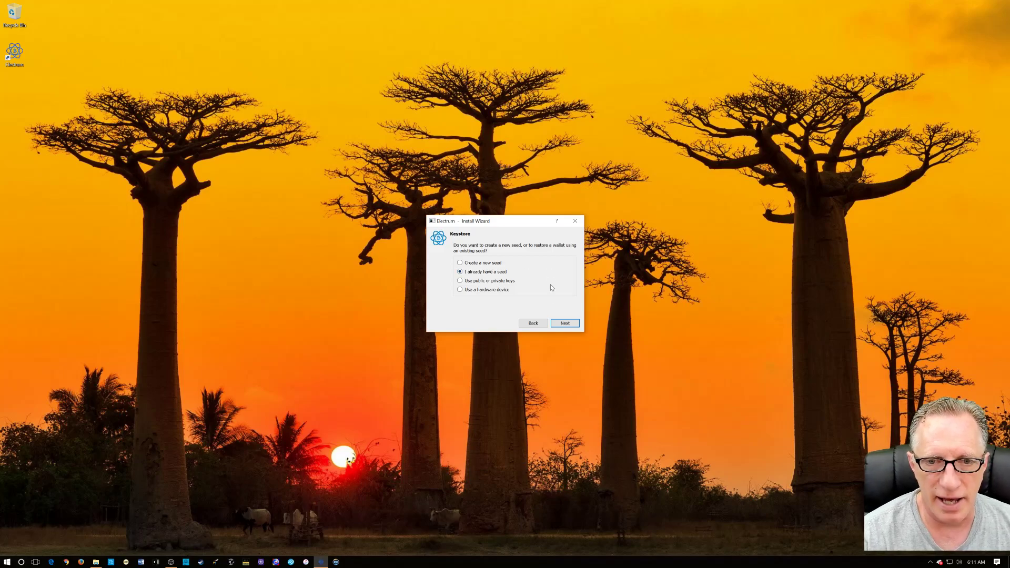
{"action": "left_click", "coordinate": [565, 324]}
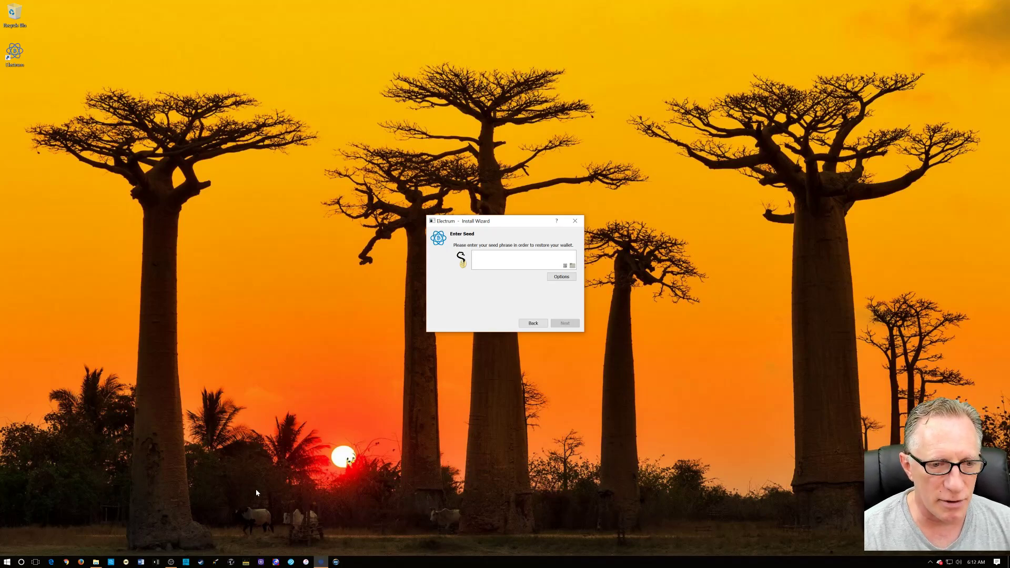
- Copy the 12-word seed phrase from the Word seed document and return to the Electrum wizard
{"action": "left_click", "coordinate": [95, 562]}
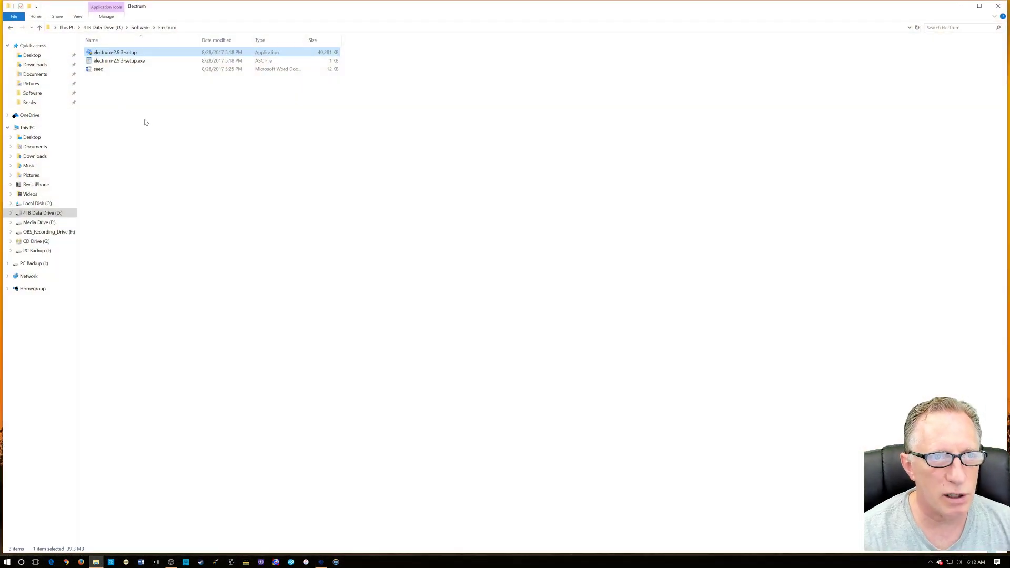
{"action": "double_click", "coordinate": [100, 71]}
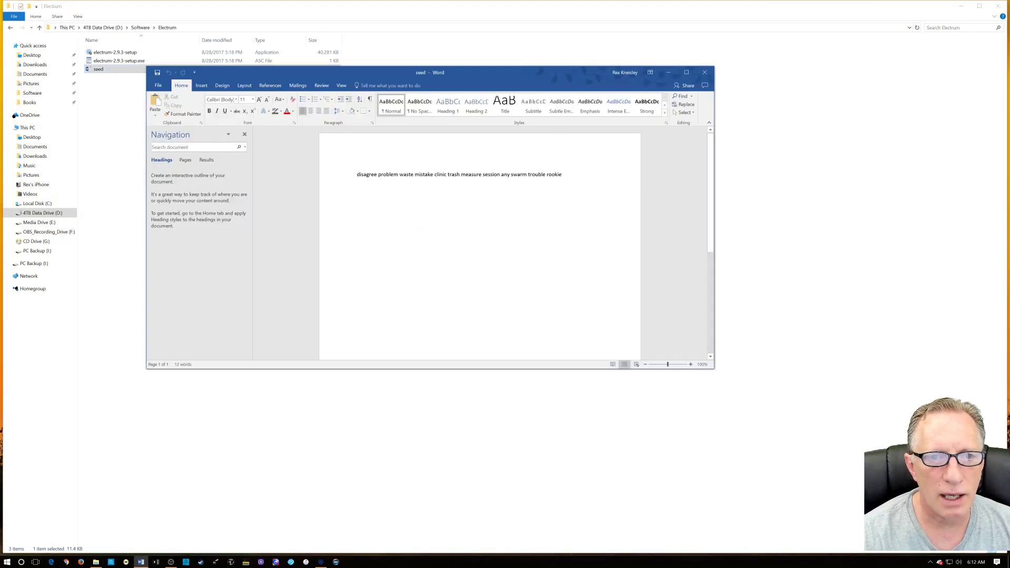
{"action": "left_click_drag", "start_coordinate": [357, 175], "coordinate": [563, 175]}
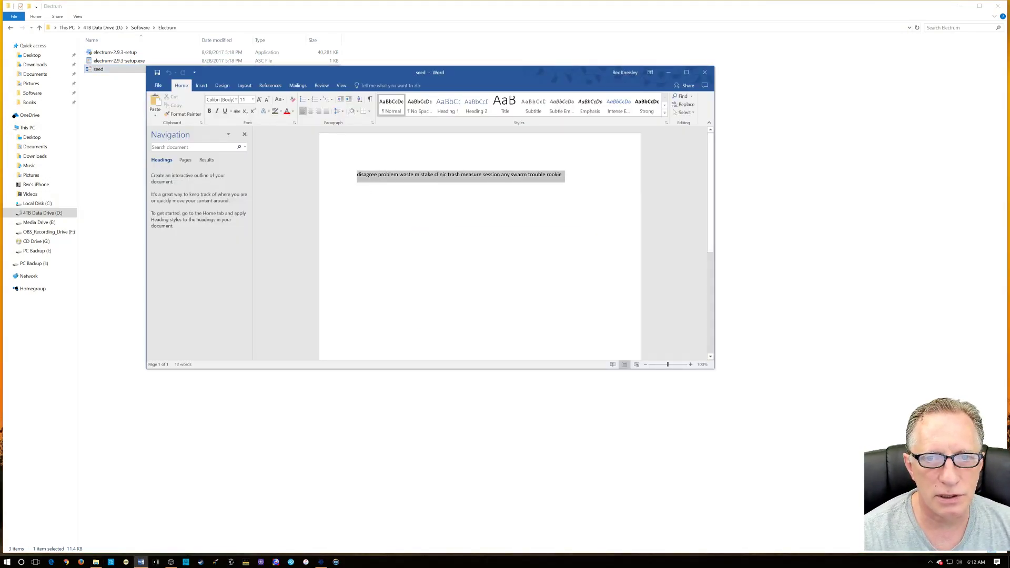
{"action": "left_click", "coordinate": [562, 175]}
{"action": "left_click_drag", "start_coordinate": [357, 175], "coordinate": [563, 175]}
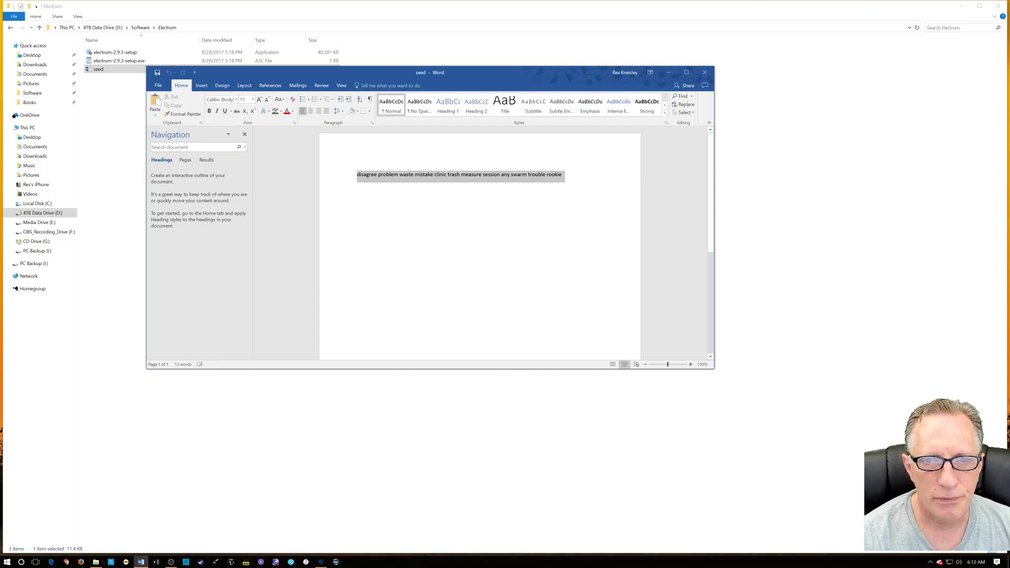
{"action": "right_click", "coordinate": [542, 176]}
{"action": "left_click", "coordinate": [558, 192]}
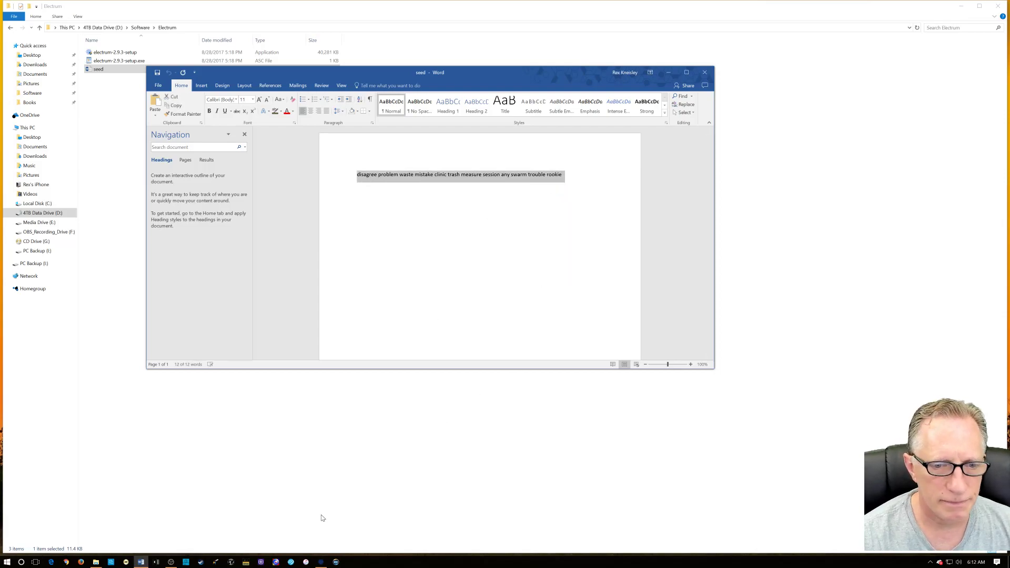
{"action": "left_click", "coordinate": [321, 562]}
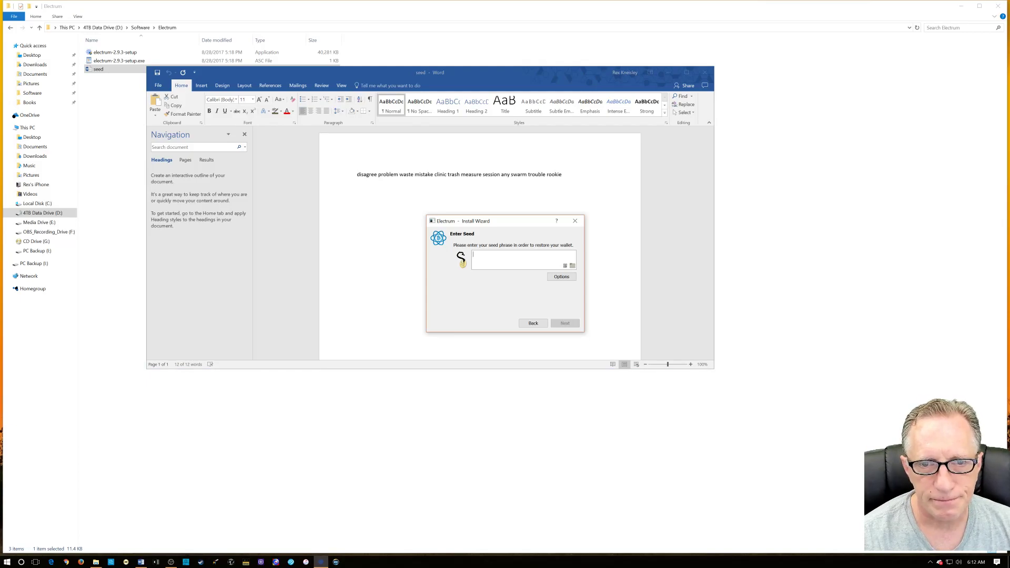
{"action": "right_click", "coordinate": [477, 255]}
- Paste the 12-word seed into Enter Seed, recognised as standard, and continue
{"action": "left_click", "coordinate": [534, 291]}
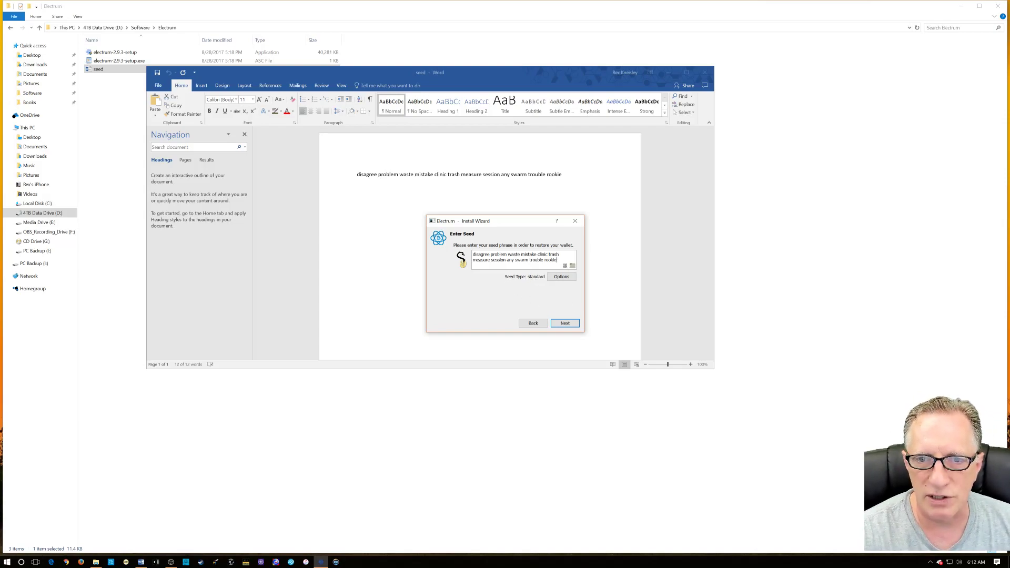
{"action": "left_click", "coordinate": [566, 324]}
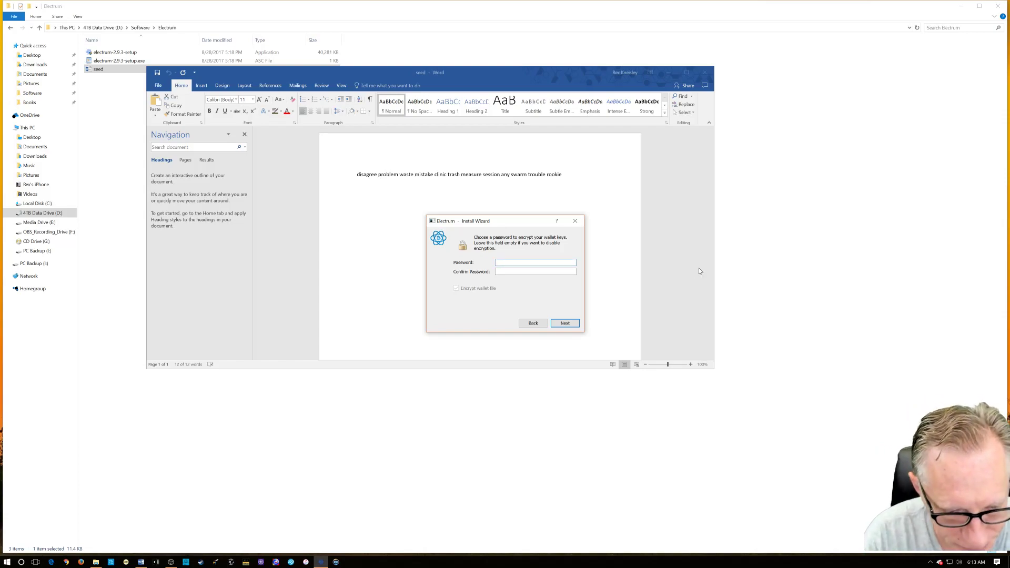
- Enter and confirm the wallet encryption password, opening the My_wallet main window
{"action": "type", "text": "passwo"}
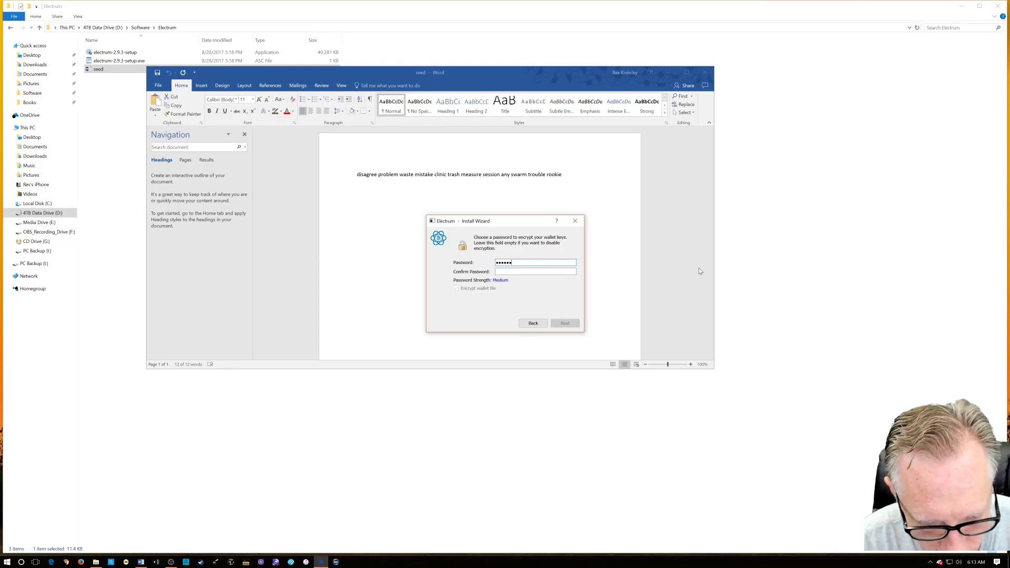
{"action": "type", "text": "rd1"}
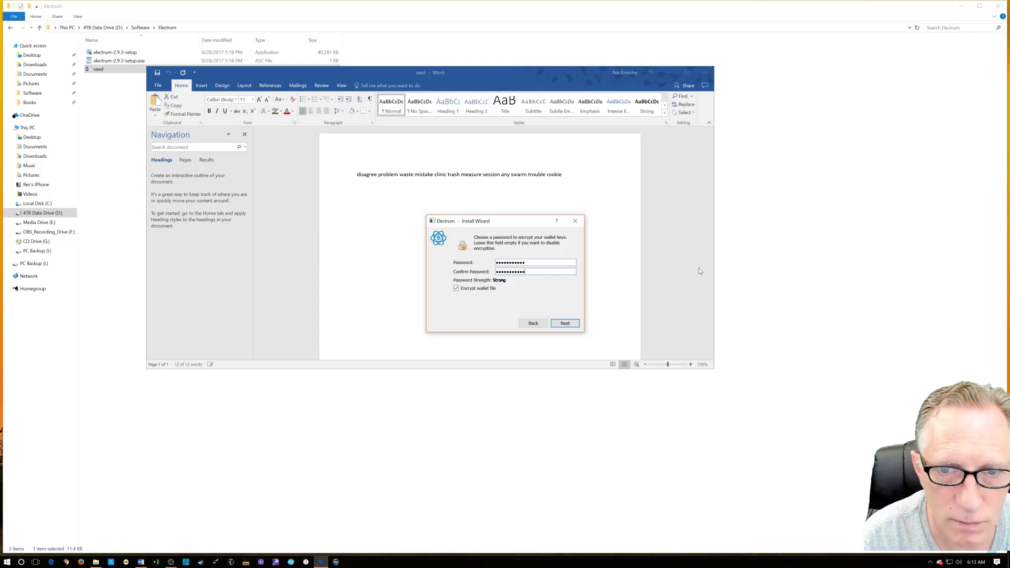
{"action": "key", "text": "Return"}
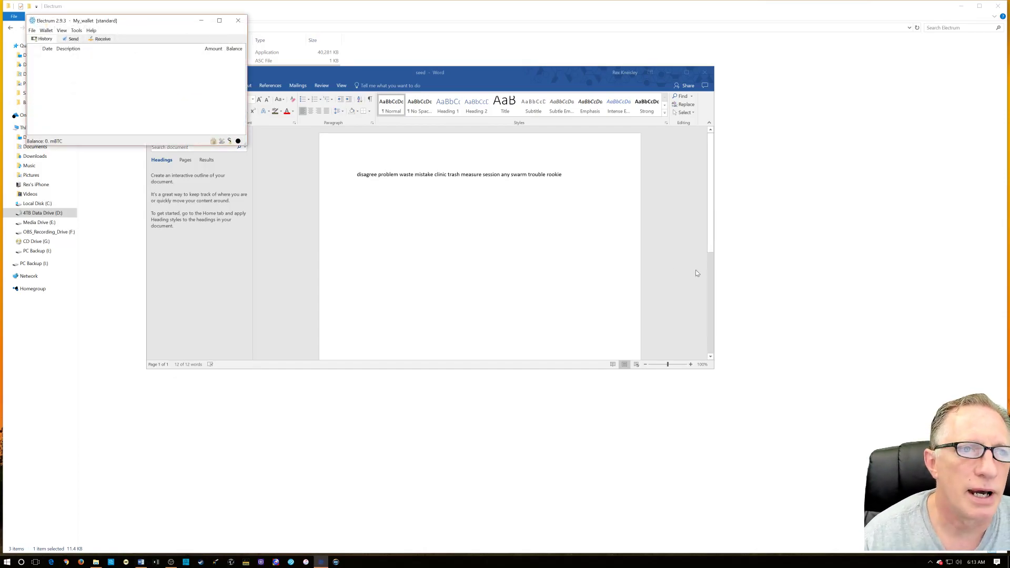
- Close Word, minimize File Explorer, and move and enlarge the My_wallet window
{"action": "left_click", "coordinate": [705, 72]}
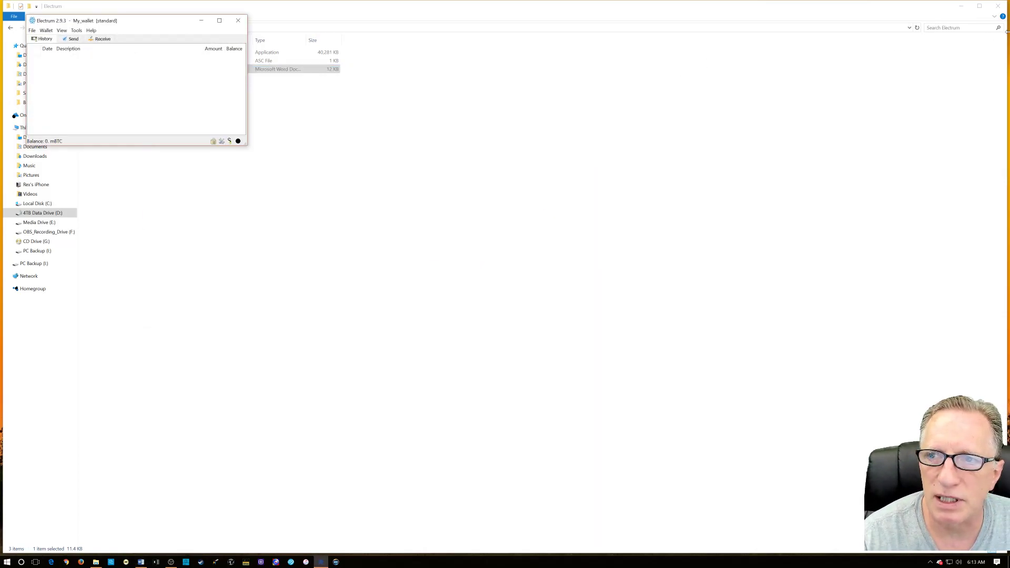
{"action": "left_click", "coordinate": [961, 5]}
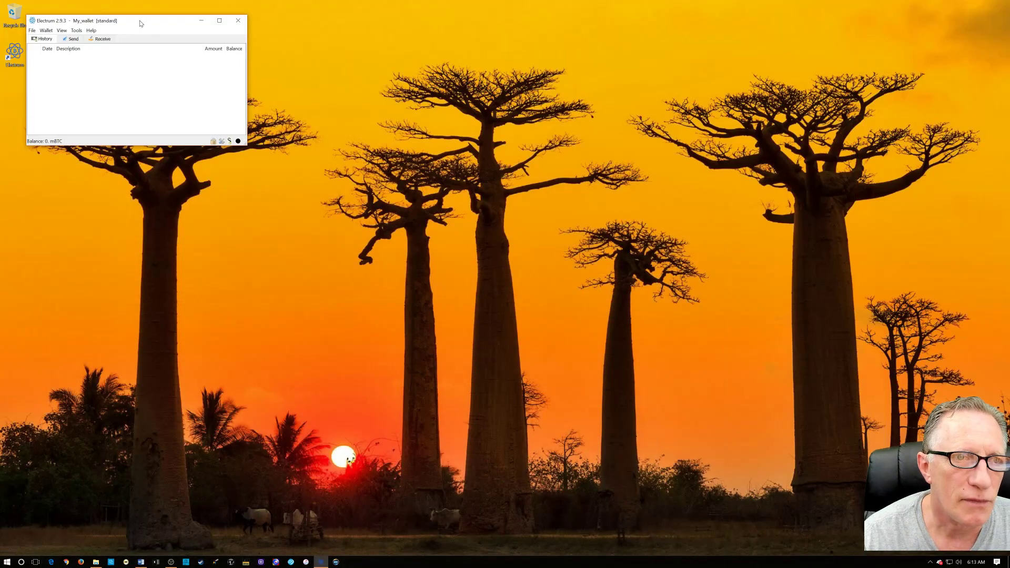
{"action": "left_click_drag", "start_coordinate": [141, 23], "coordinate": [474, 146]}
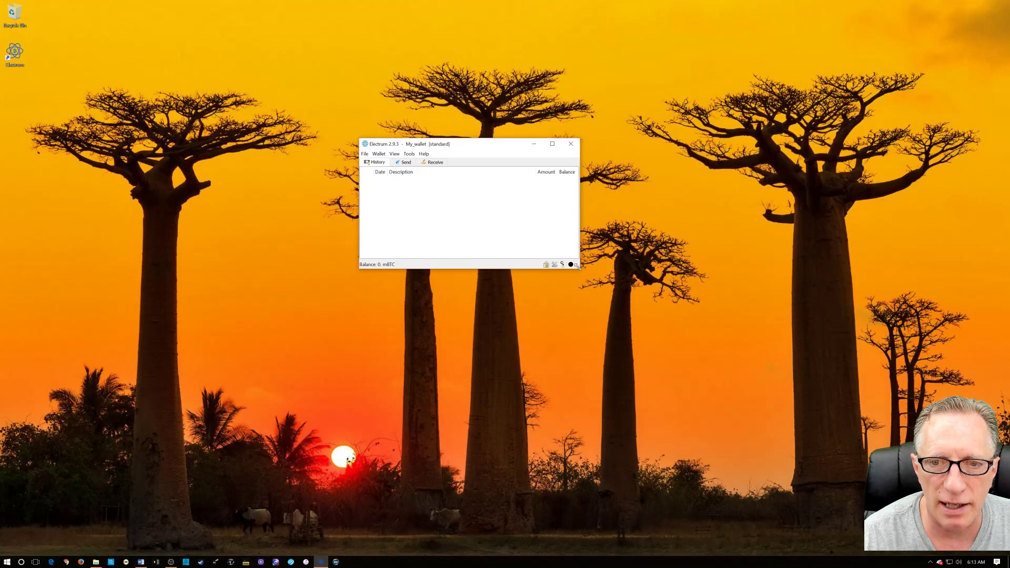
{"action": "left_click_drag", "start_coordinate": [577, 266], "coordinate": [883, 409]}
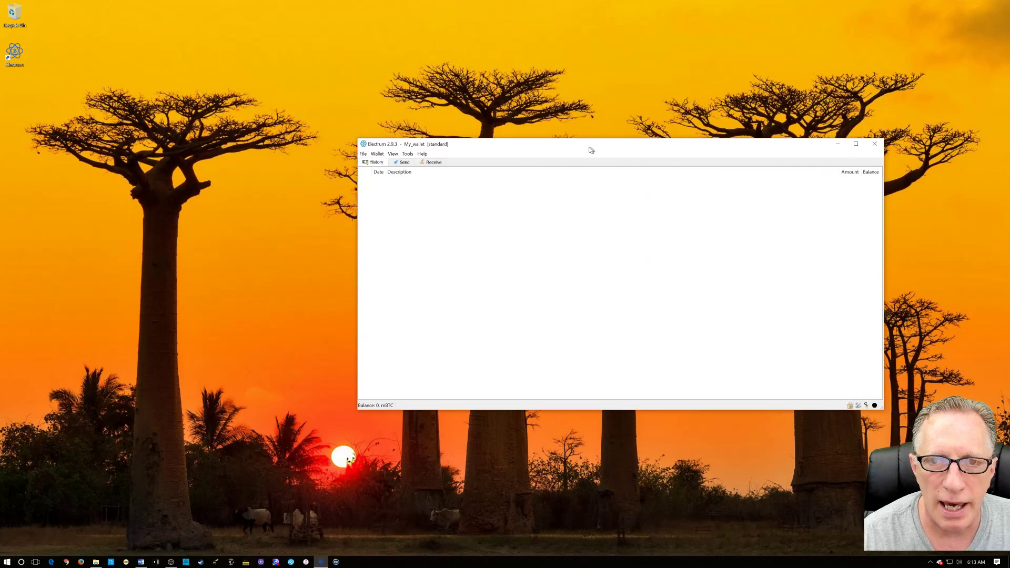
{"action": "left_click_drag", "start_coordinate": [590, 150], "coordinate": [450, 115]}
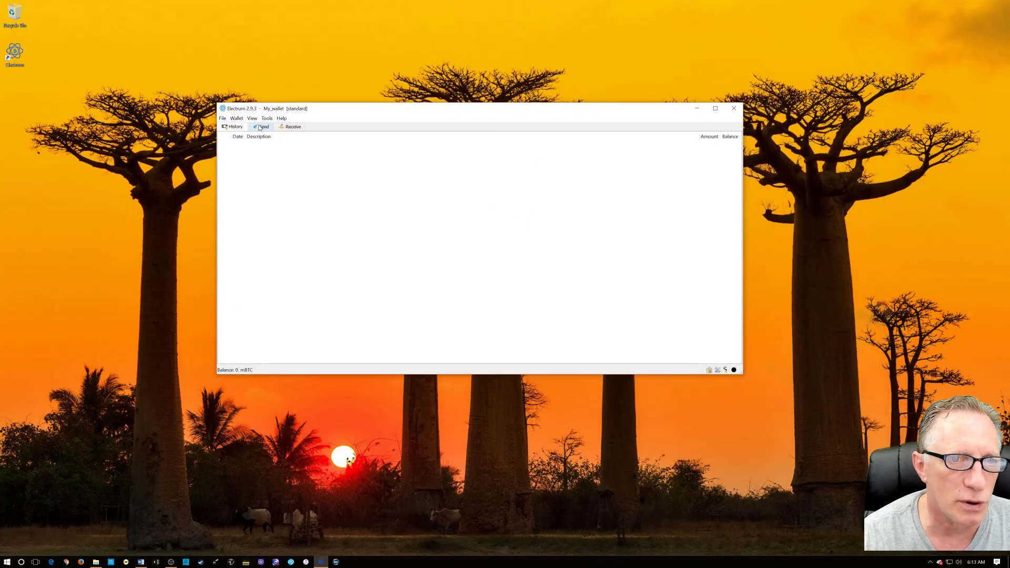
- View the wallet seed via Wallet > Seed with the password, then close it
{"action": "left_click", "coordinate": [222, 120]}
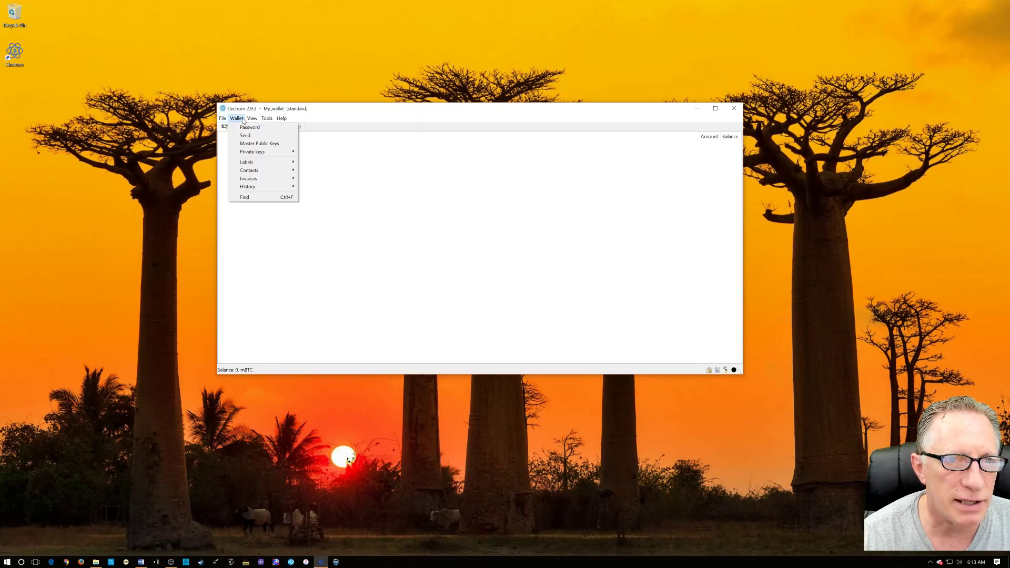
{"action": "left_click", "coordinate": [245, 135]}
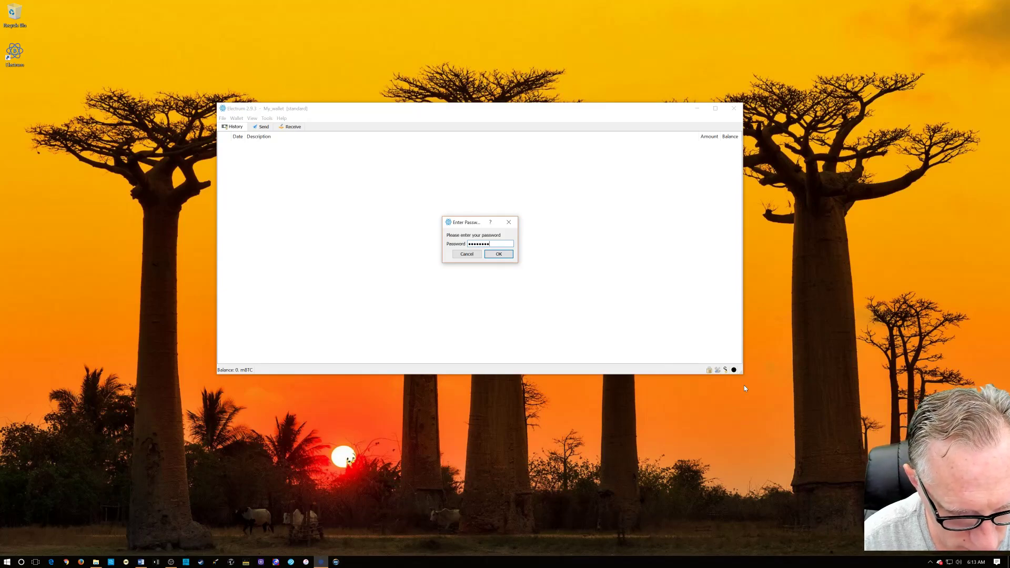
{"action": "key", "text": "Return"}
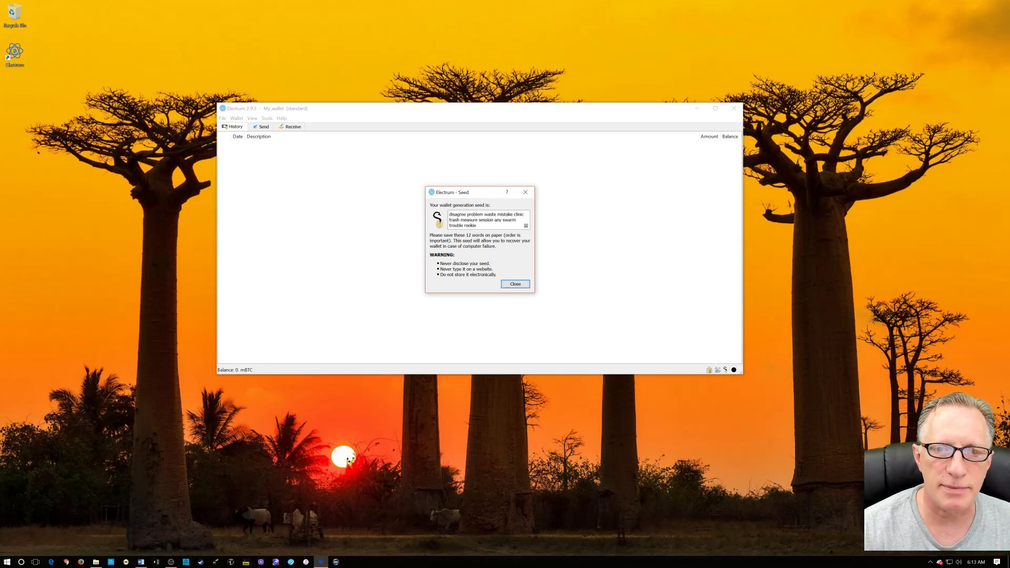
{"action": "left_click_drag", "start_coordinate": [449, 214], "coordinate": [477, 226]}
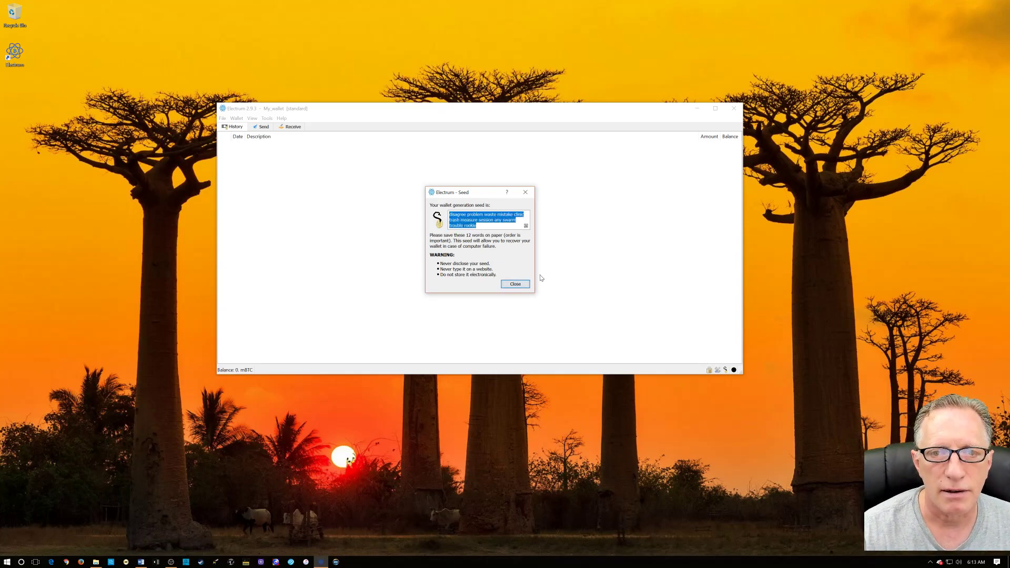
{"action": "left_click", "coordinate": [515, 285]}
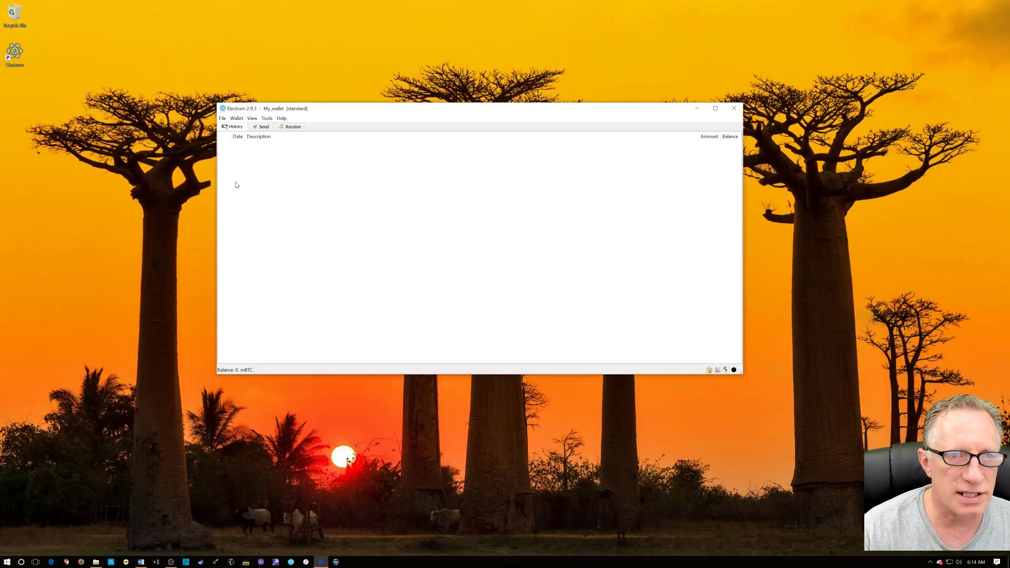